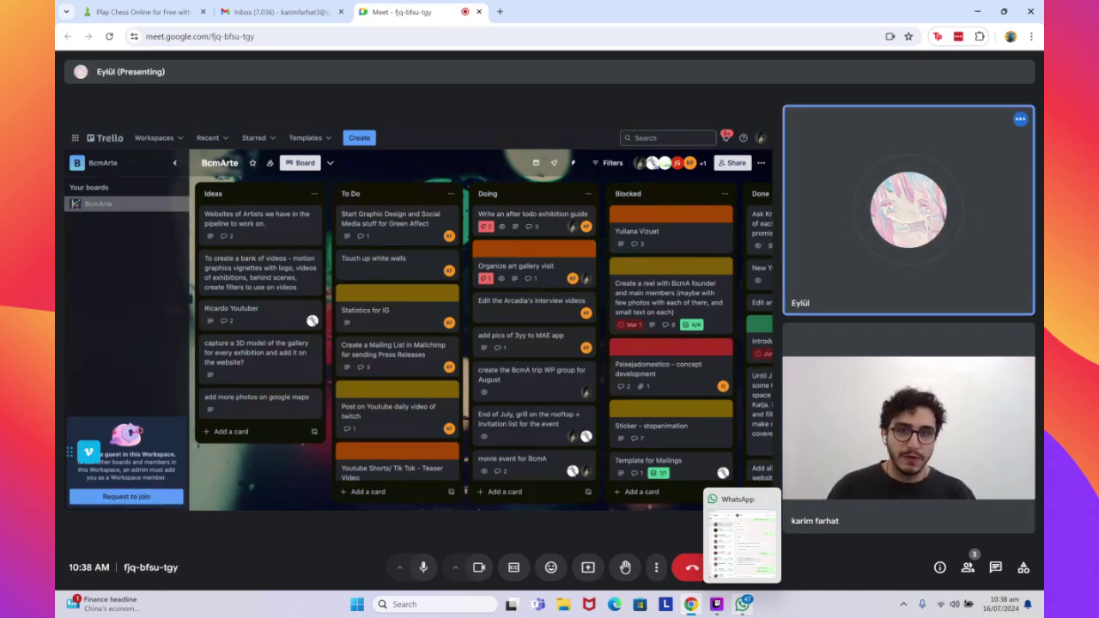
# Check that the Twitch Studio broadcast is live, briefly opening and hiding WhatsApp
pyautogui.click(716, 604)
pyautogui.moveTo(691, 604)
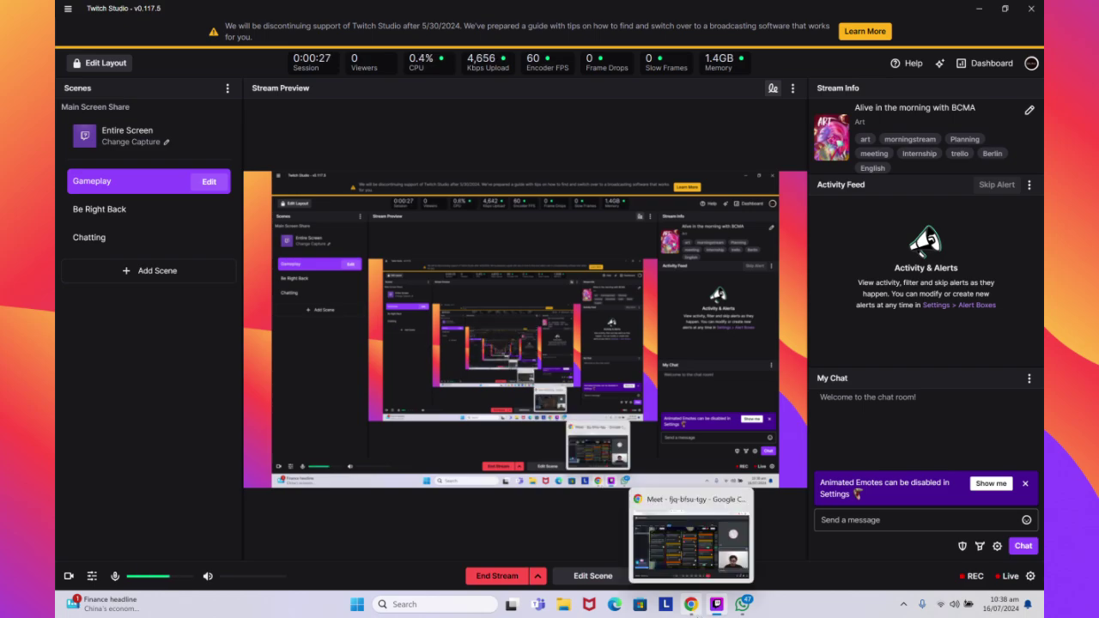
pyautogui.click(742, 603)
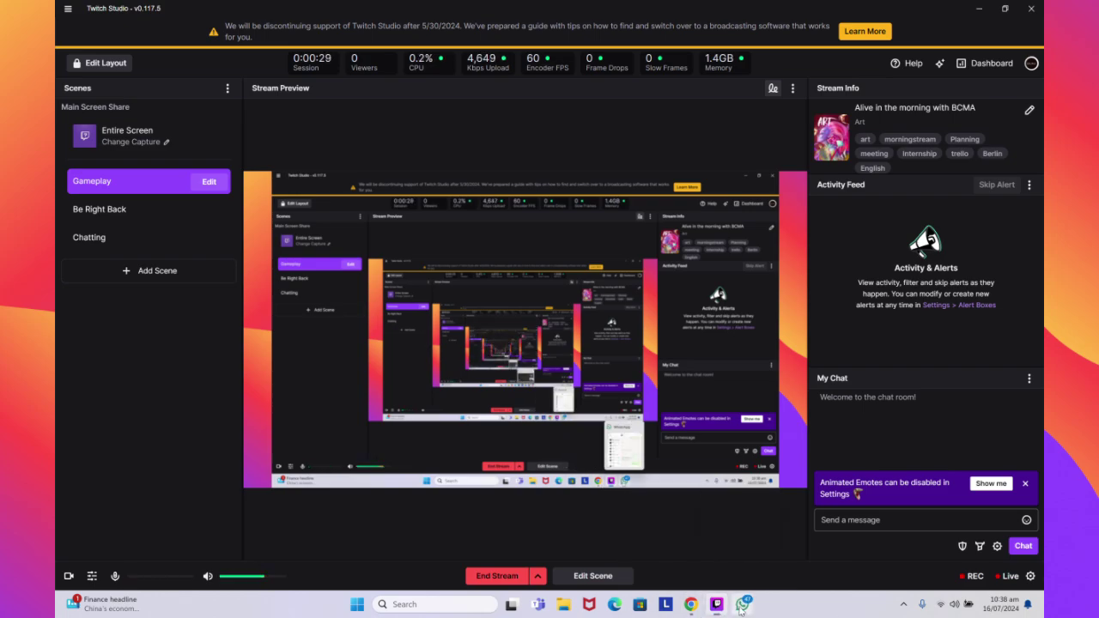
pyautogui.click(742, 603)
pyautogui.moveTo(691, 604)
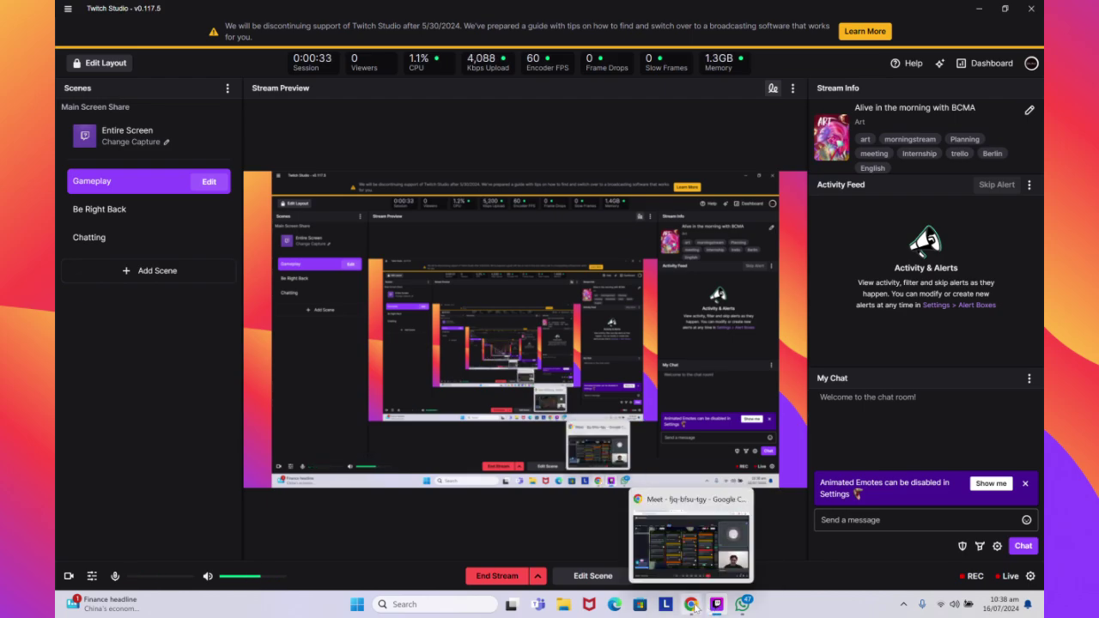
# Return to the Meet call showing Eylül's BcmArte Trello board and close WhatsApp
pyautogui.click(693, 604)
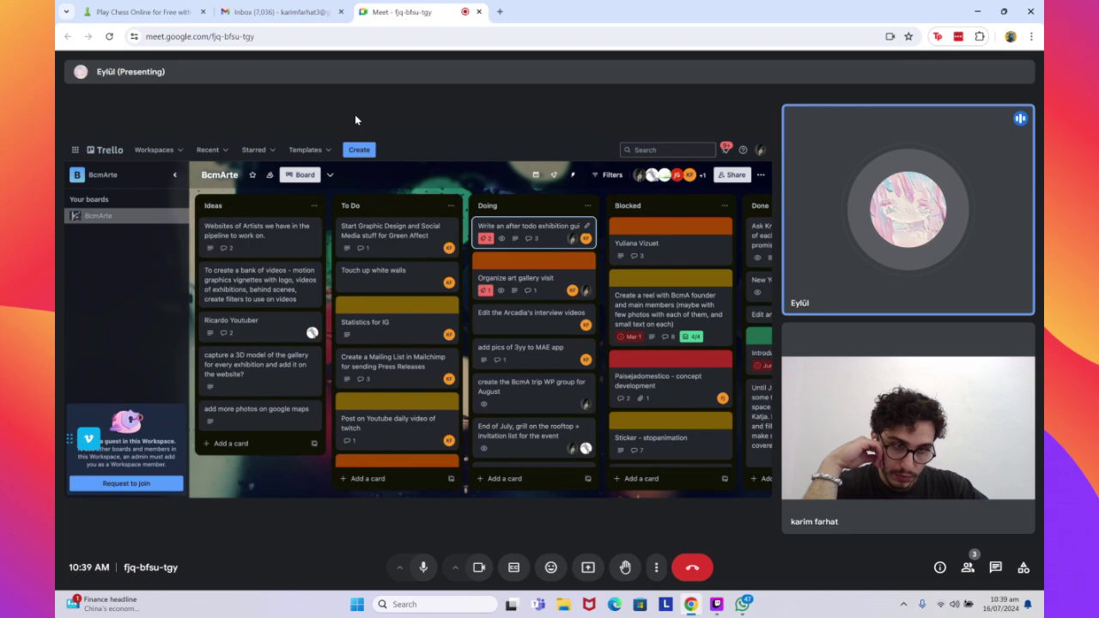
pyautogui.click(715, 605)
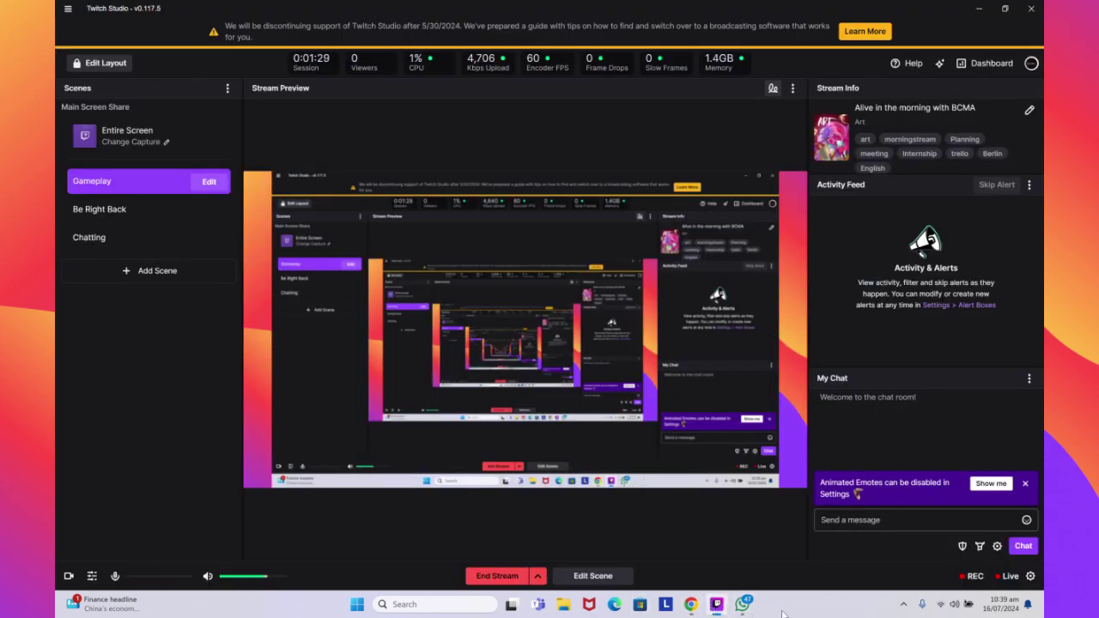
pyautogui.click(743, 606)
pyautogui.click(692, 604)
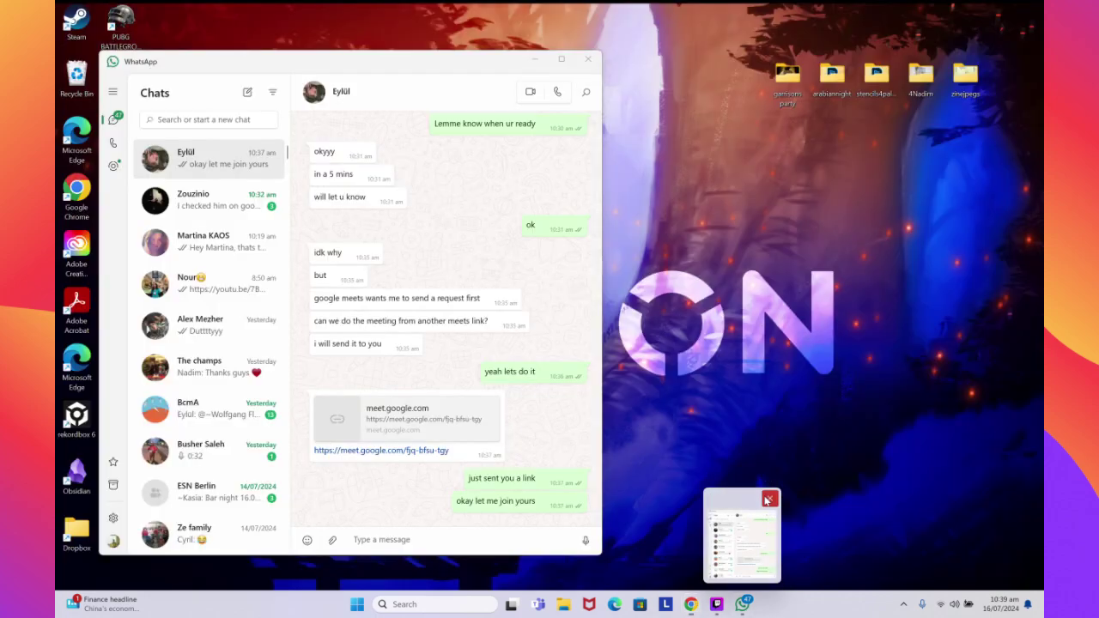
pyautogui.click(767, 496)
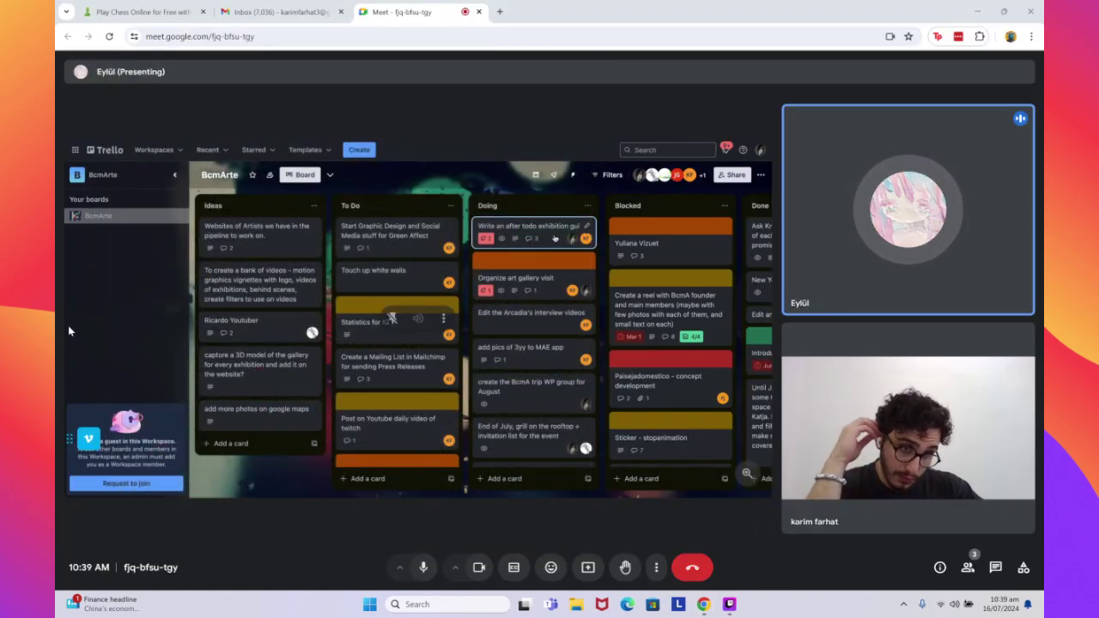
# Close the Play Chess Online tab in Chrome
pyautogui.click(202, 12)
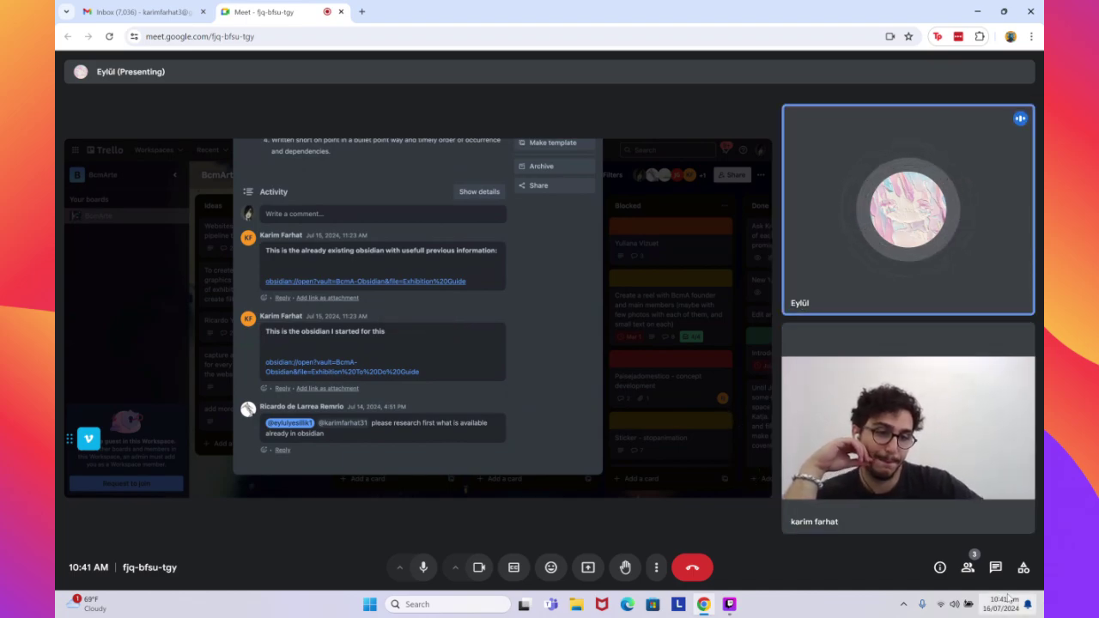
pyautogui.click(969, 568)
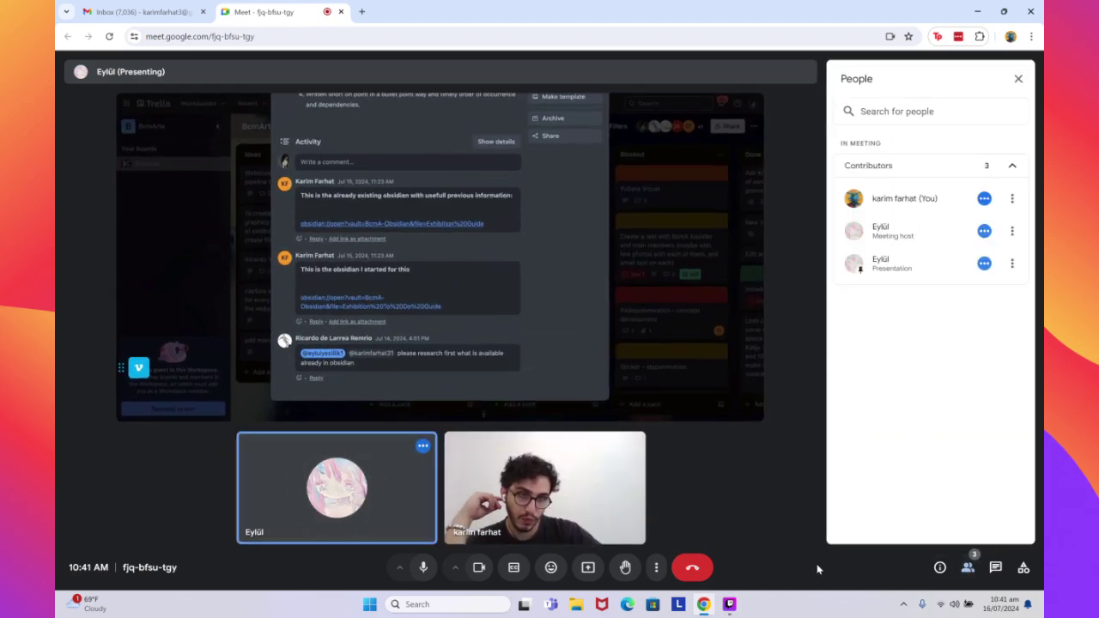
pyautogui.click(1018, 79)
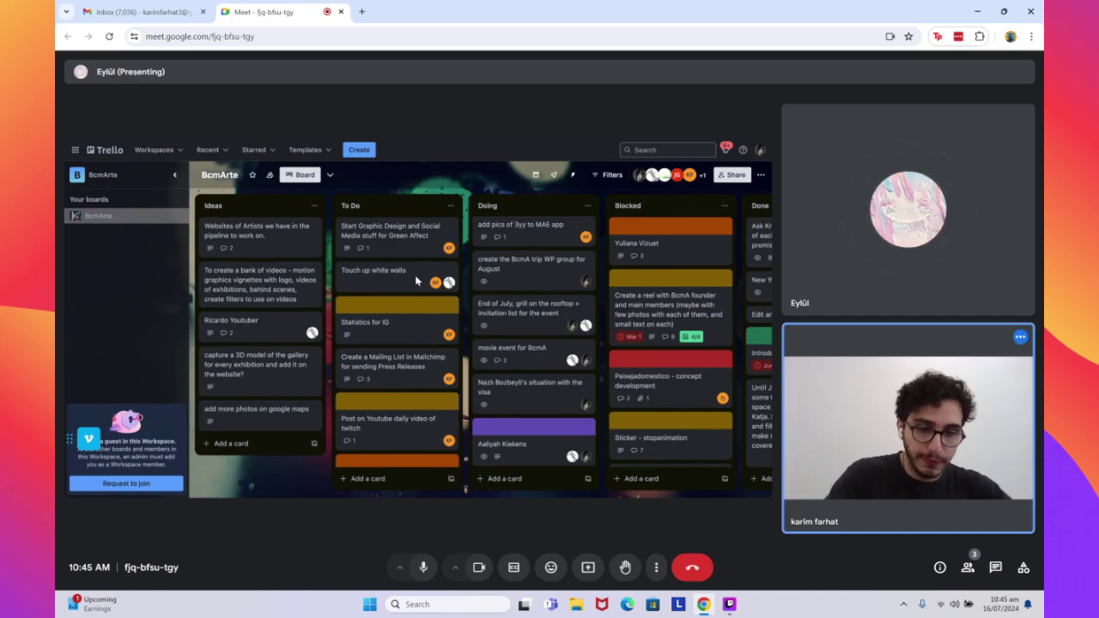
pyautogui.moveTo(729, 605)
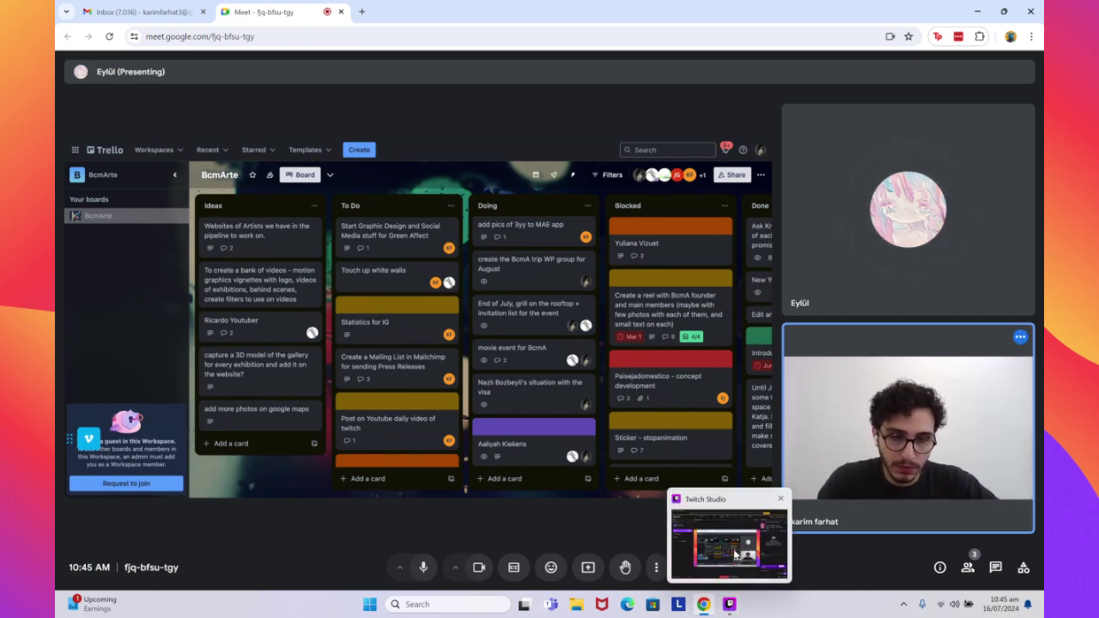
pyautogui.click(736, 549)
pyautogui.hotkey('alt', 'Tab')
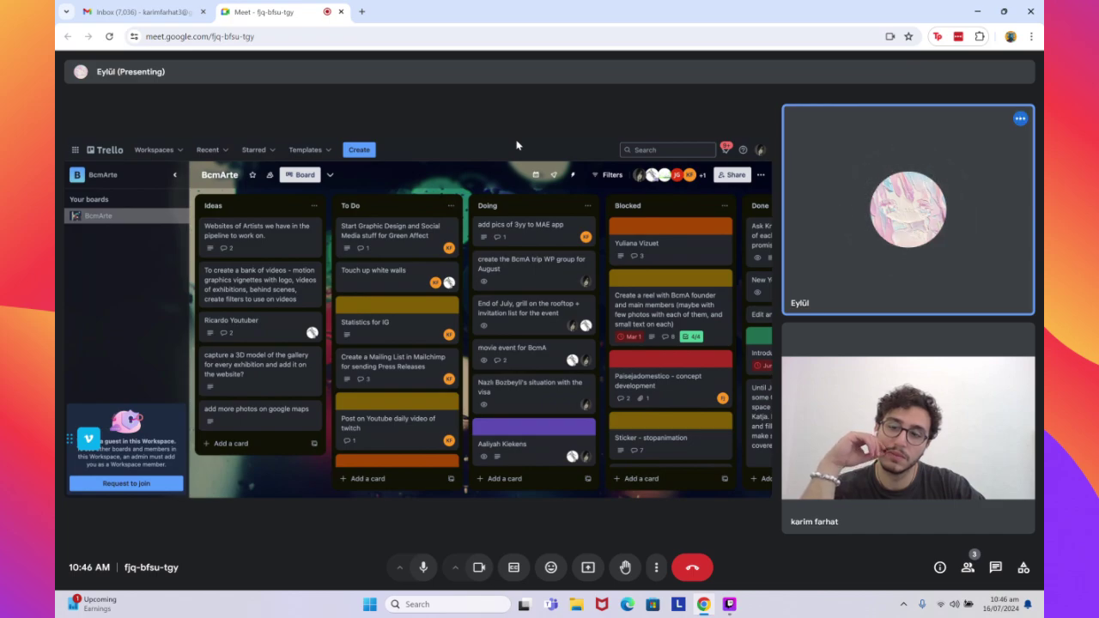
pyautogui.click(728, 604)
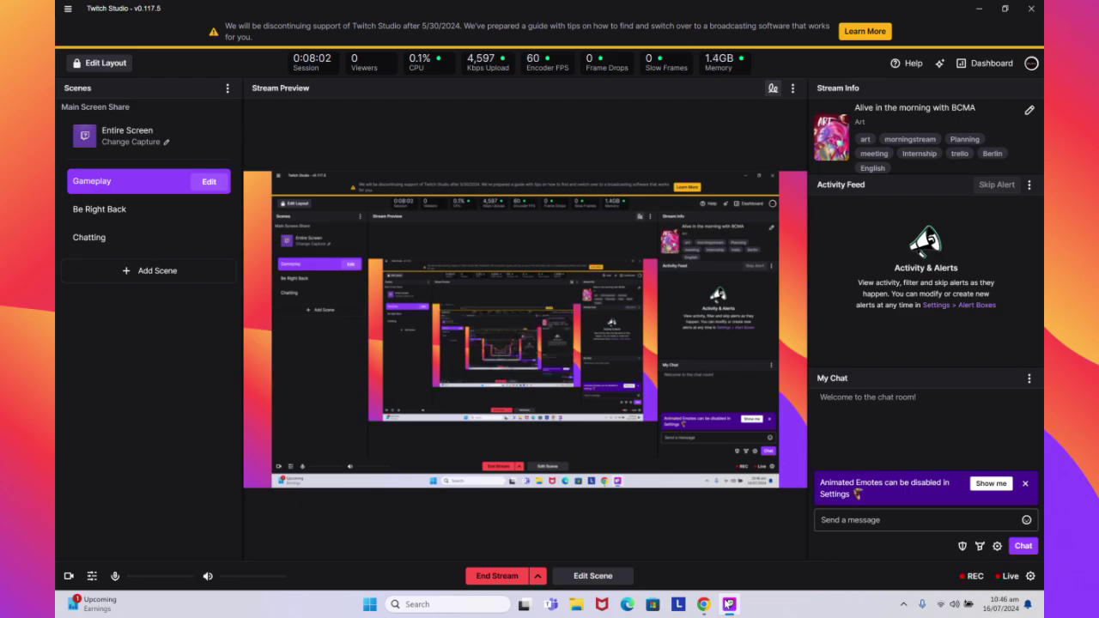
pyautogui.click(703, 604)
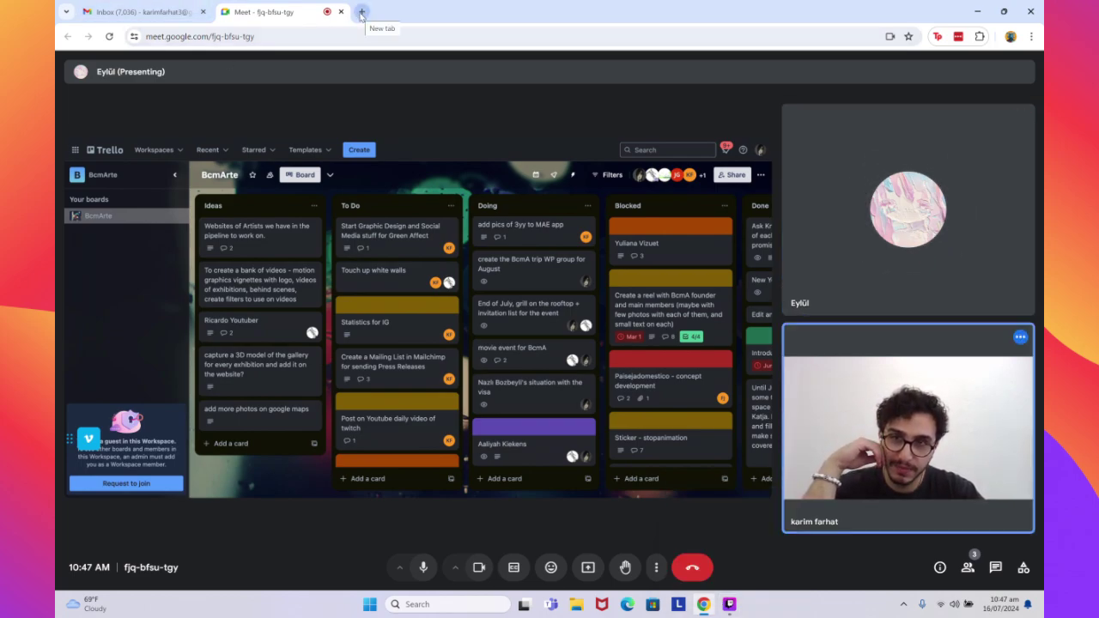
pyautogui.click(362, 12)
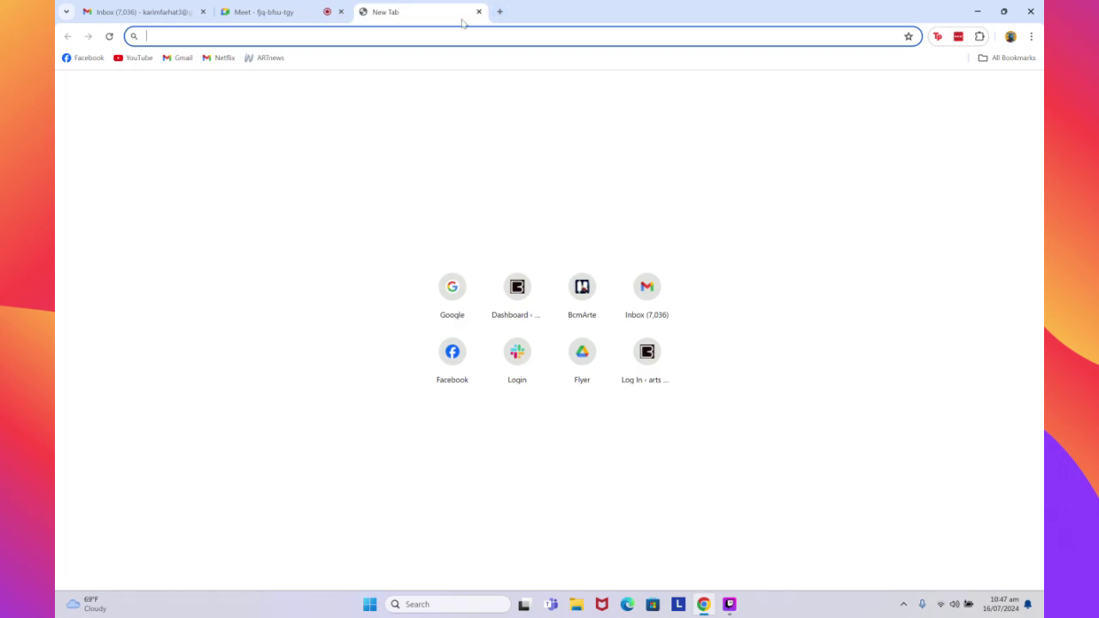
pyautogui.click(479, 11)
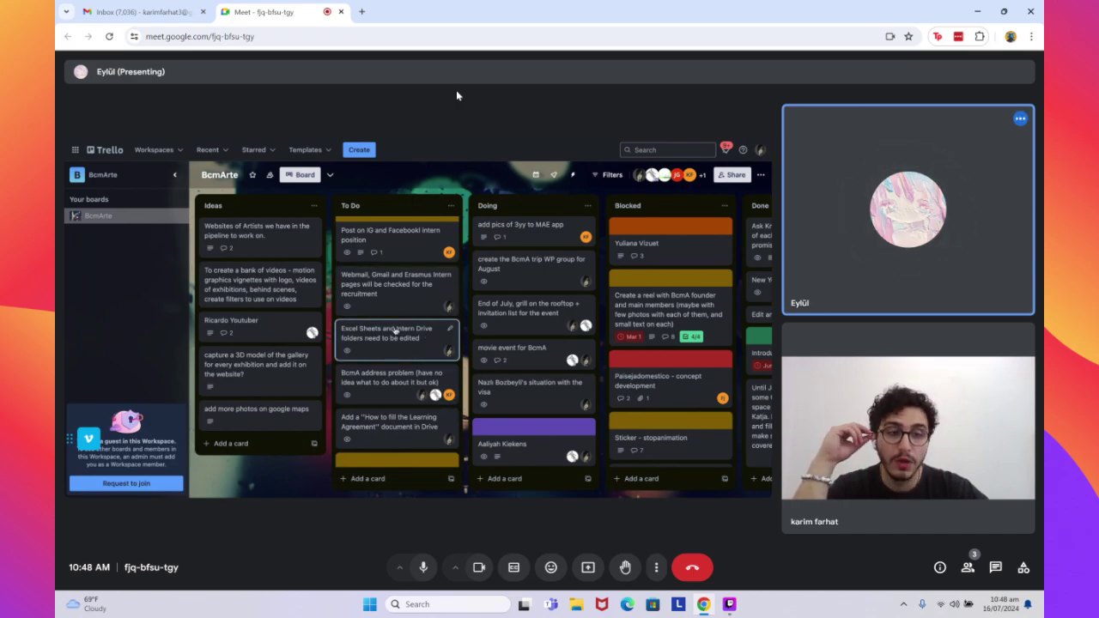
pyautogui.moveTo(457, 371)
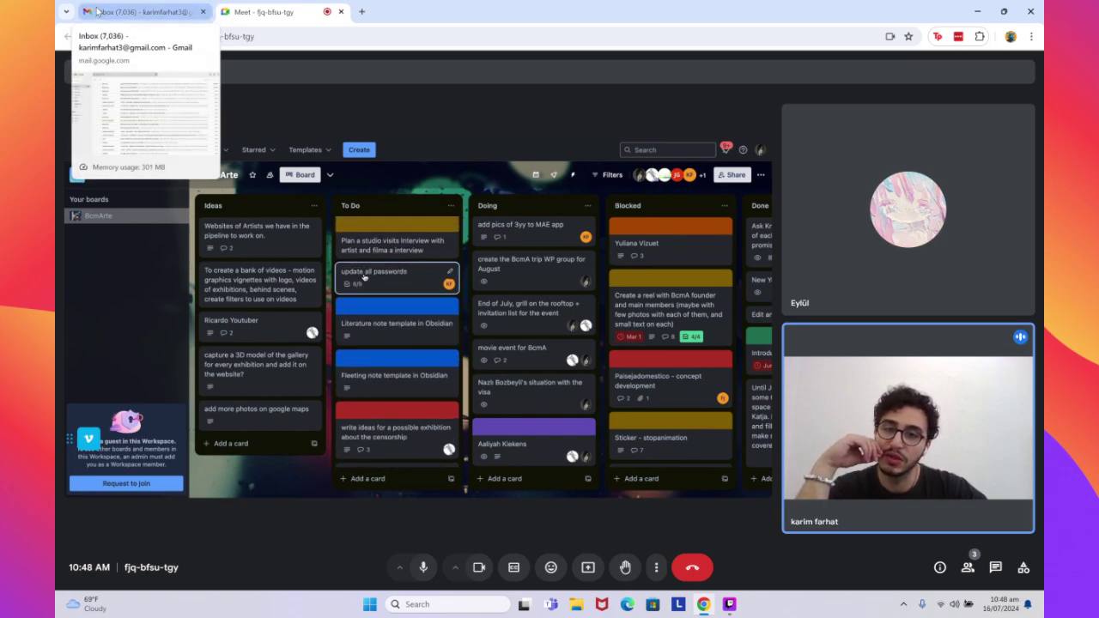
pyautogui.moveTo(420, 319)
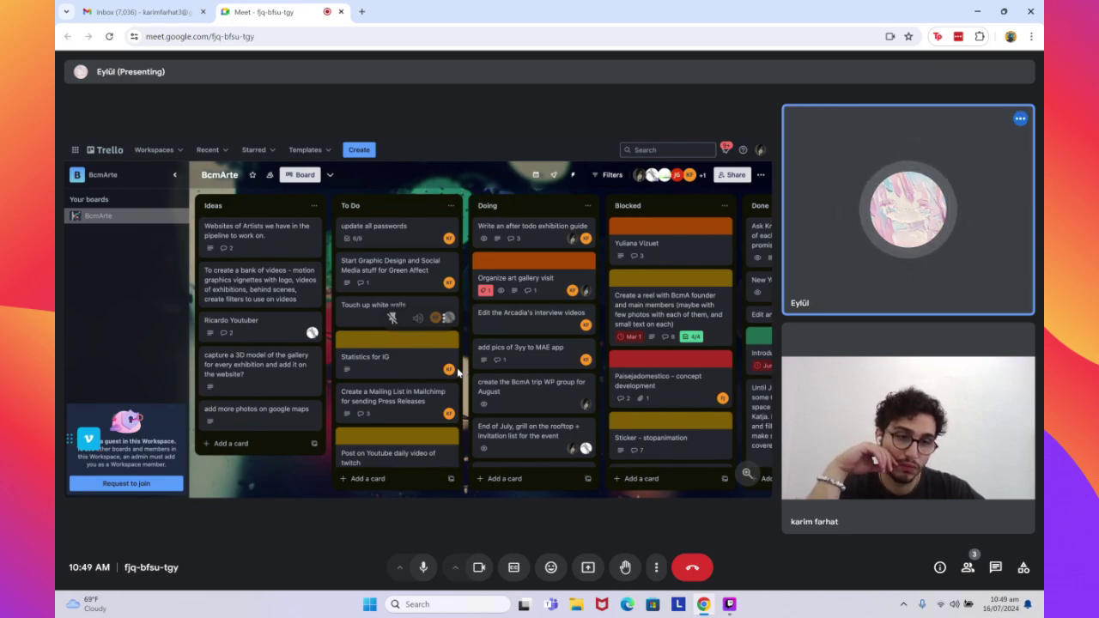
# After glancing at notifications, choose End Recording Only in Twitch Studio and confirm
pyautogui.click(989, 606)
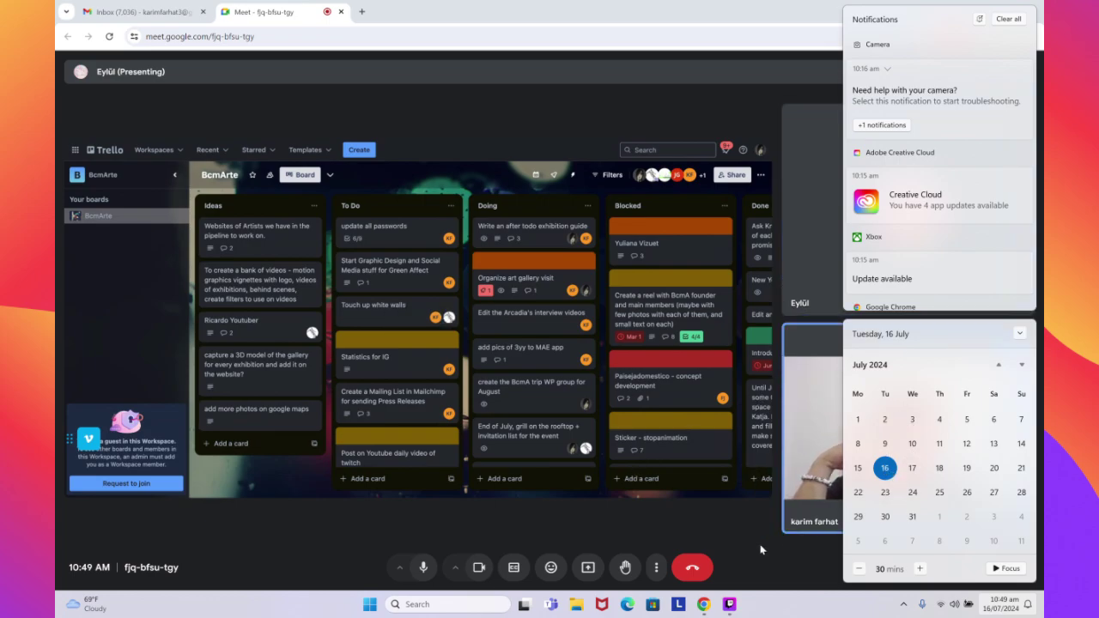
pyautogui.click(712, 520)
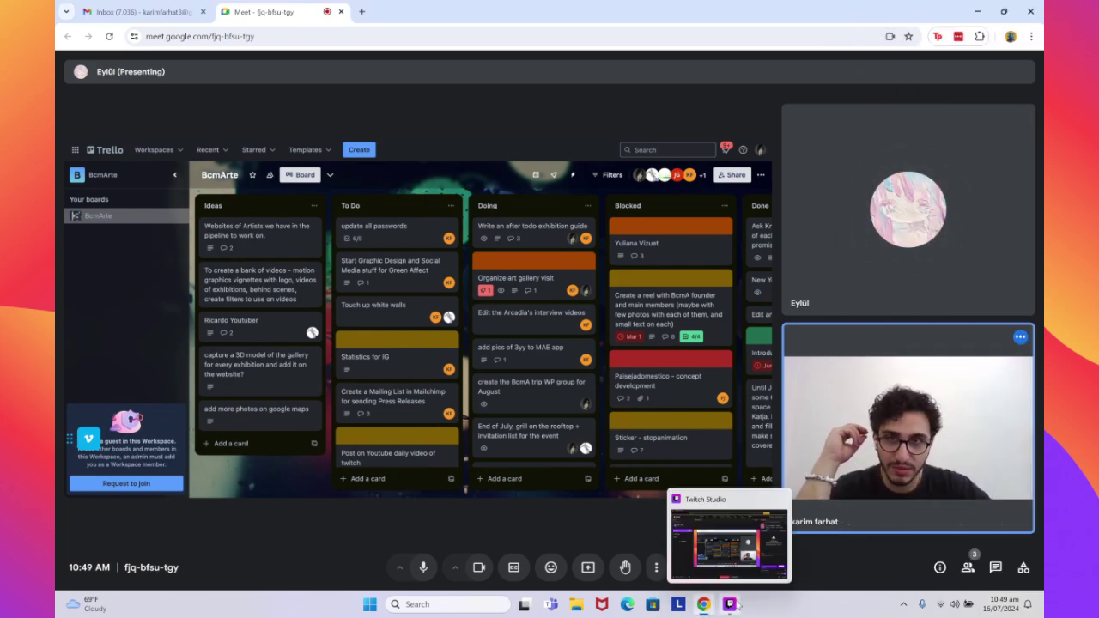
pyautogui.moveTo(729, 605)
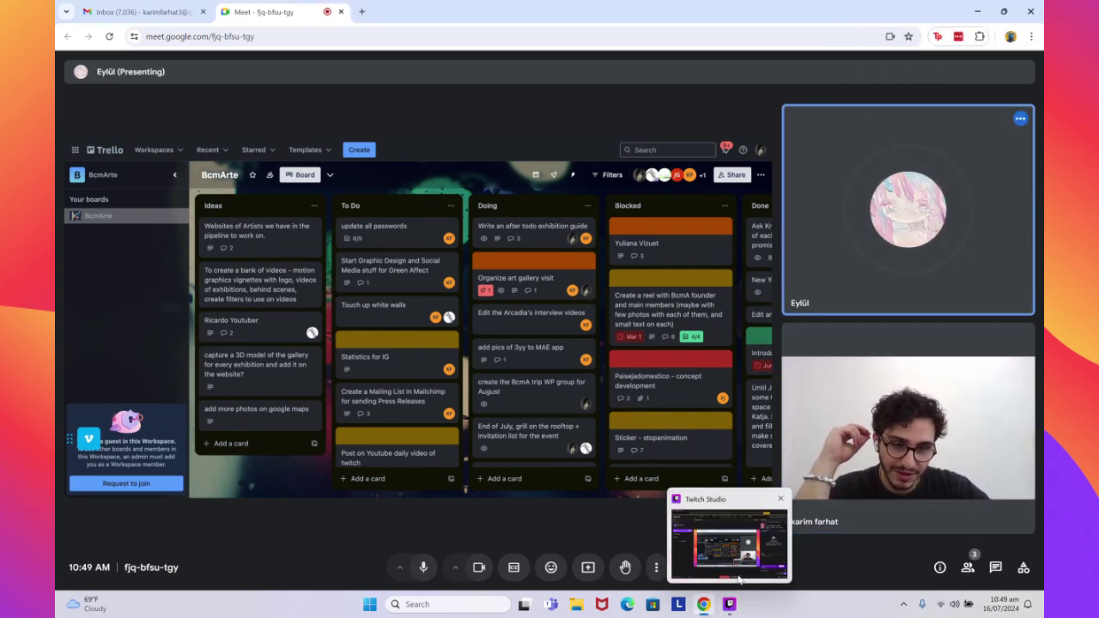
pyautogui.click(722, 548)
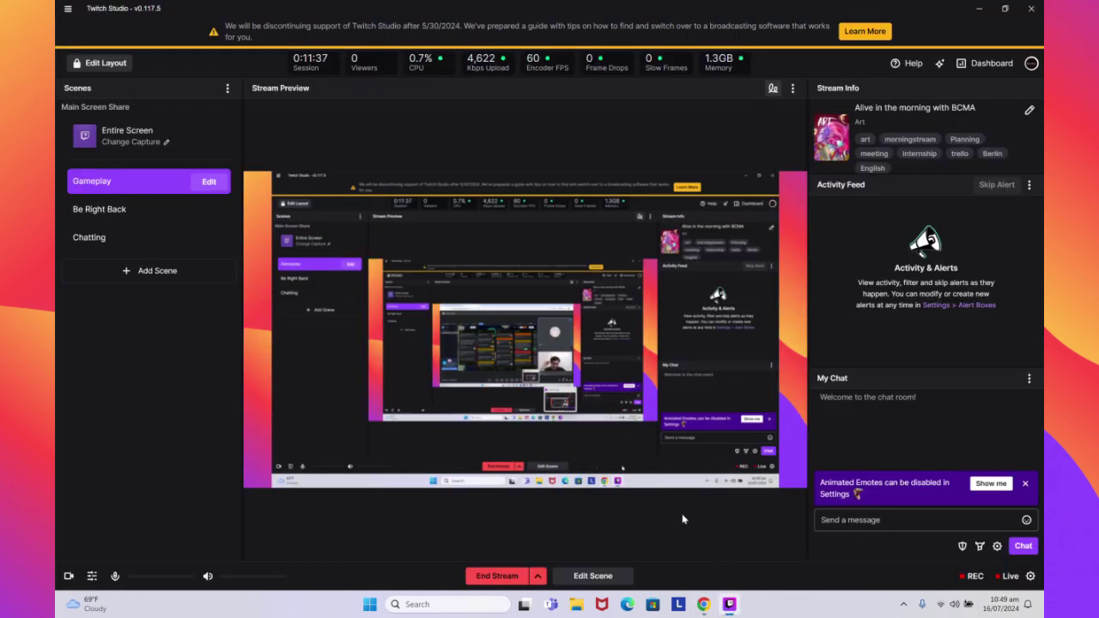
pyautogui.click(509, 578)
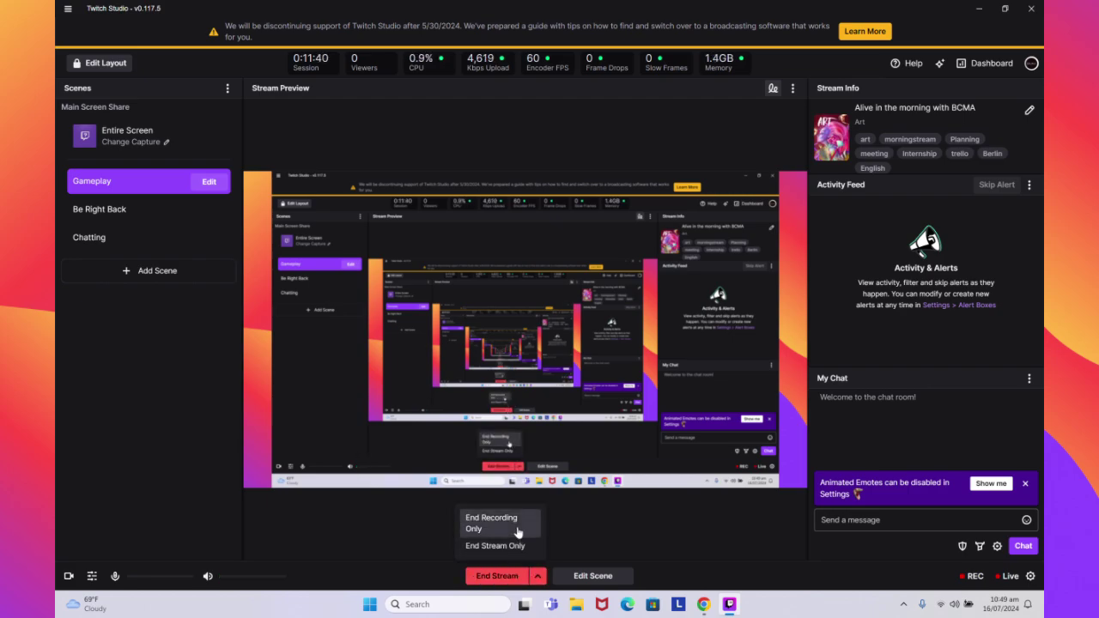
pyautogui.click(518, 525)
pyautogui.click(607, 339)
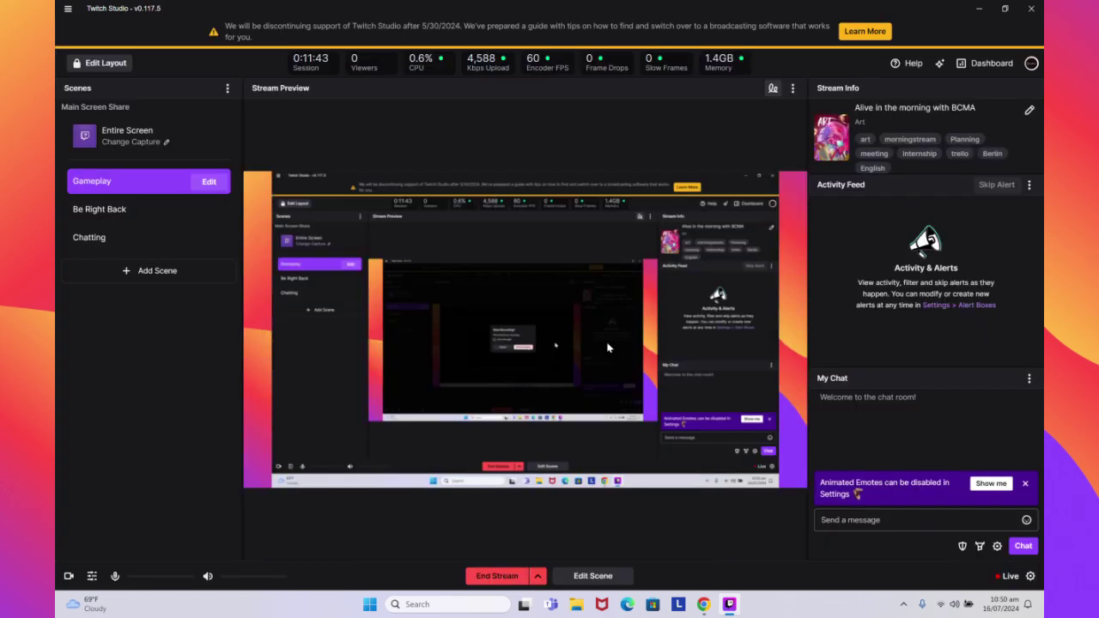